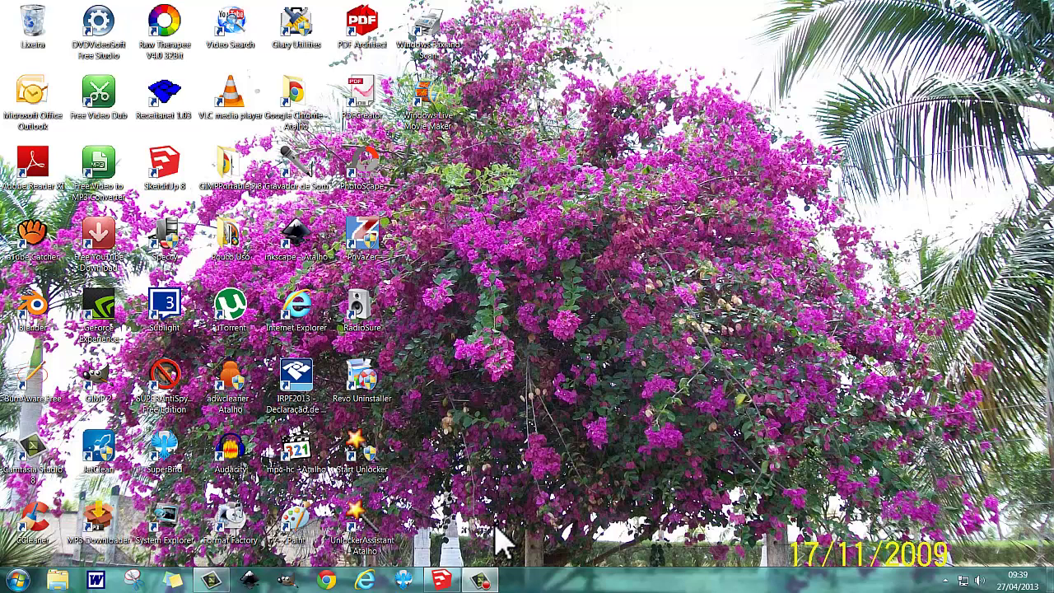
Restore the SketchUp window from the taskbar so it fills the screen.
left_click(441, 580)
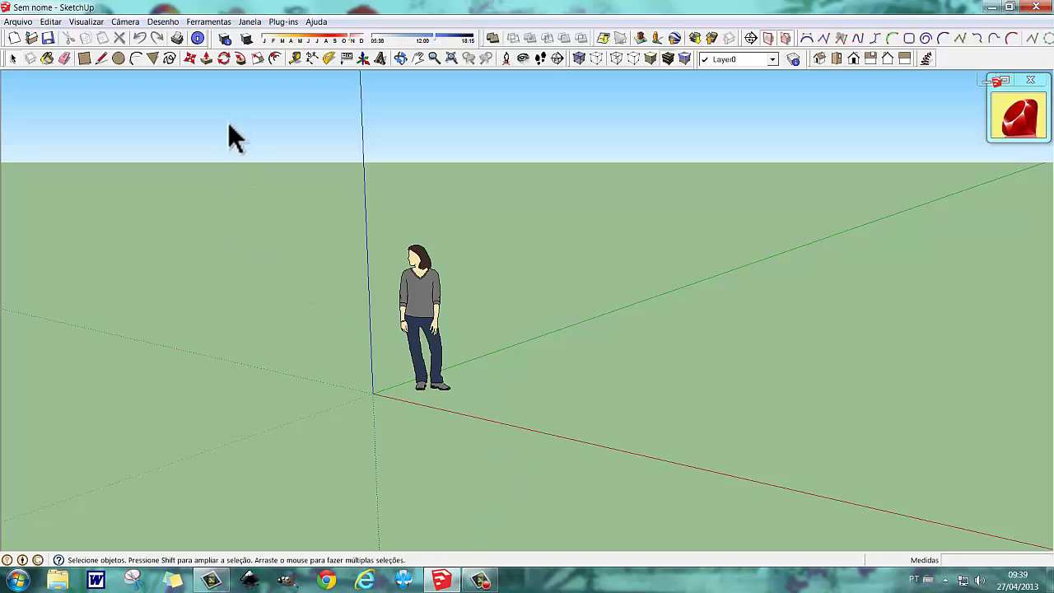
Draw a 0,10m-radius circle on the ground just right of the scale figure.
left_click(118, 58)
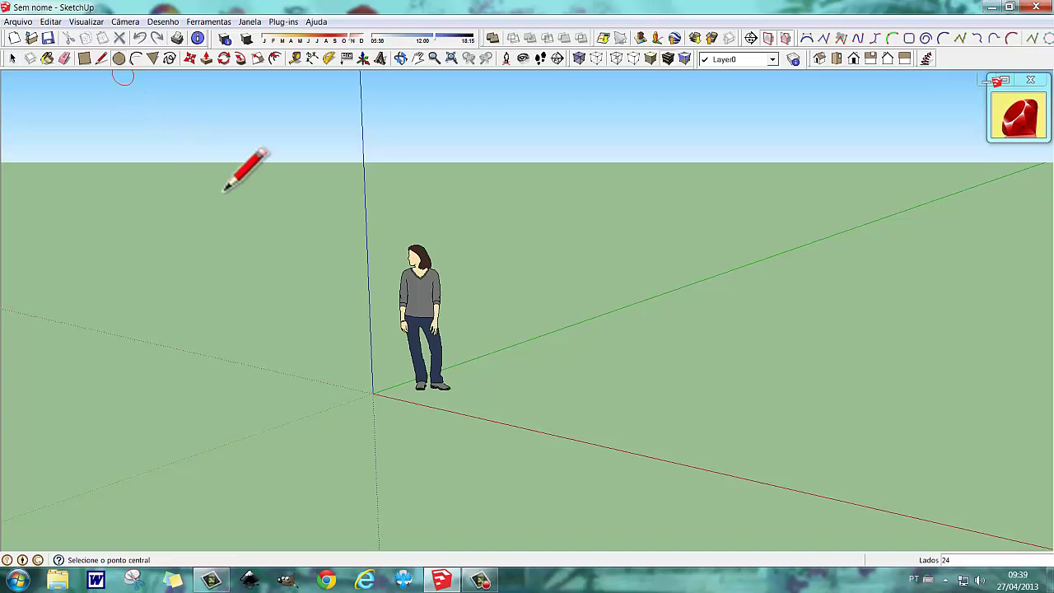
left_click(490, 388)
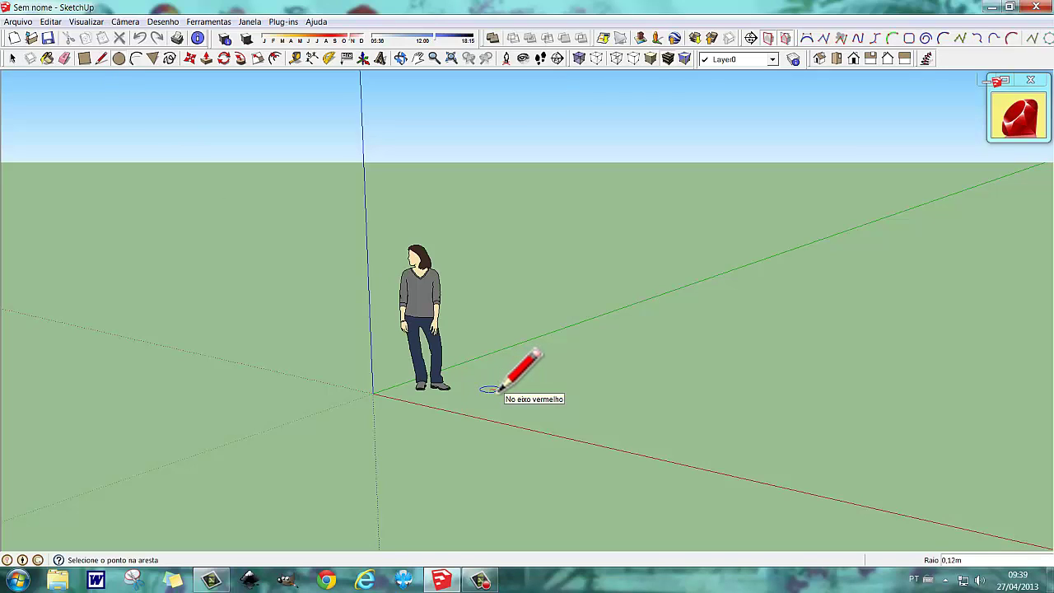
left_click(496, 387)
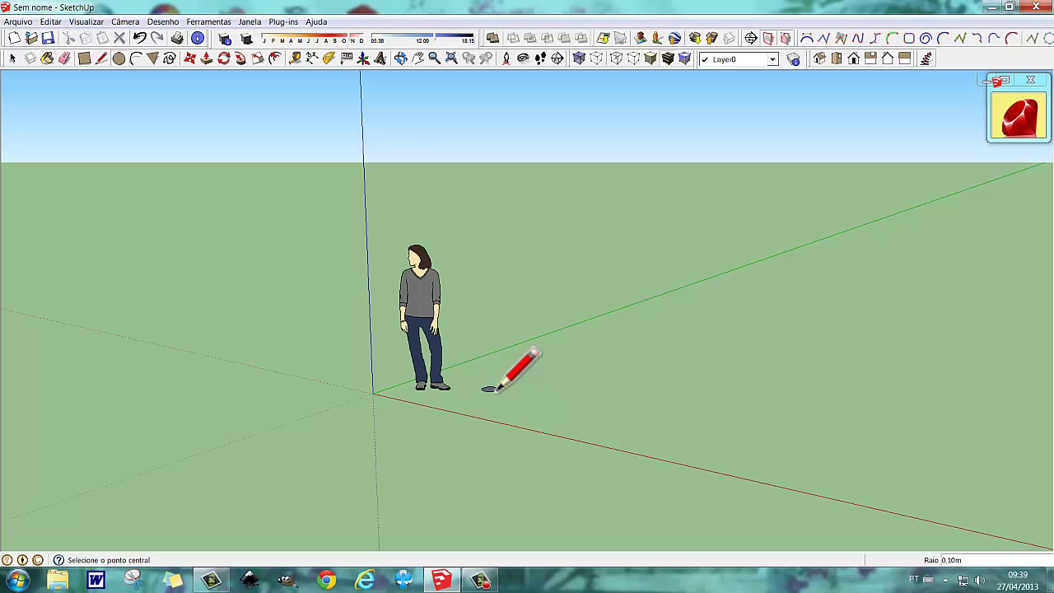
key("space")
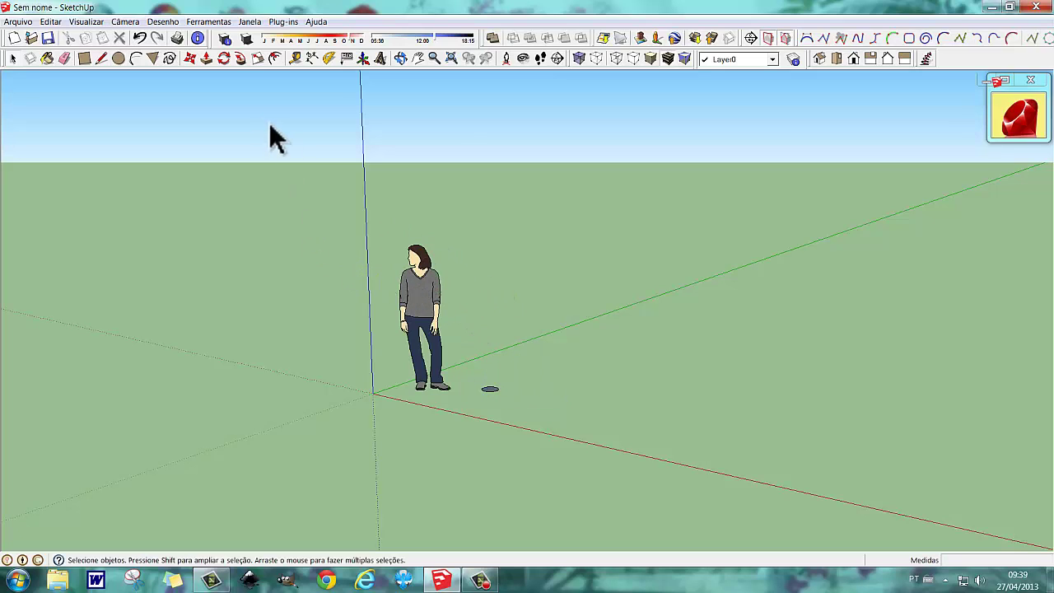
Push/Pull the circle upward about 0,96m into a slender white cylinder.
left_click(206, 59)
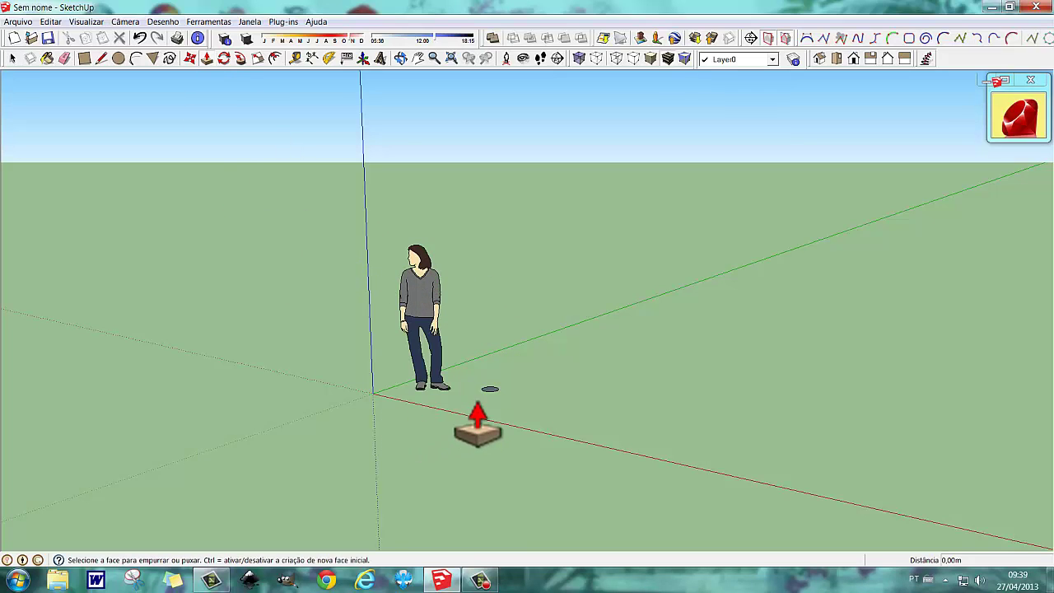
left_click_drag(489, 395, 494, 313)
key("space")
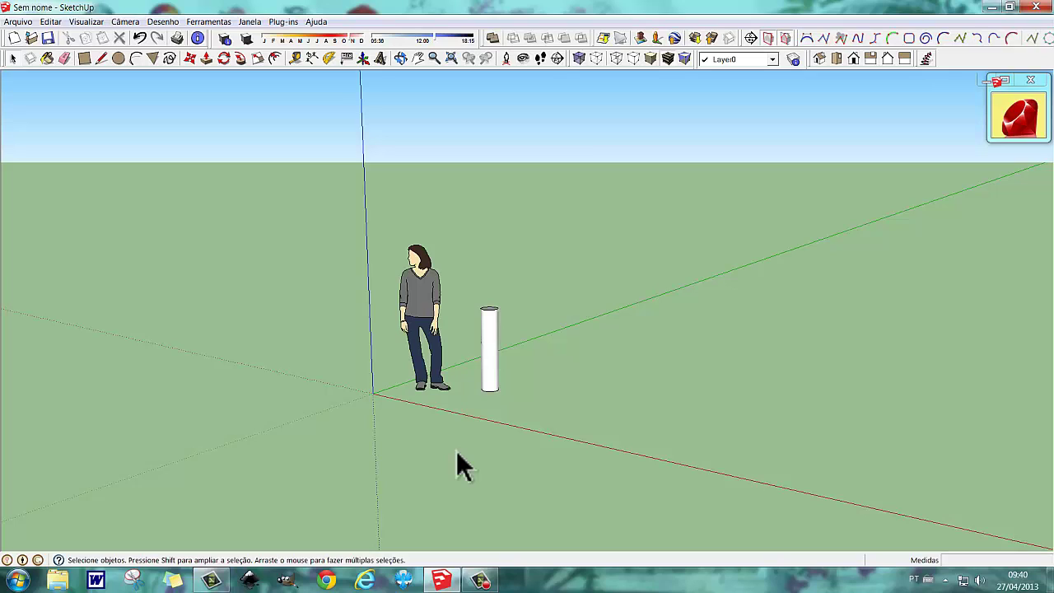
Select the whole cylinder and start copying it from its base along the green axis.
left_click(489, 362)
double_click(487, 373)
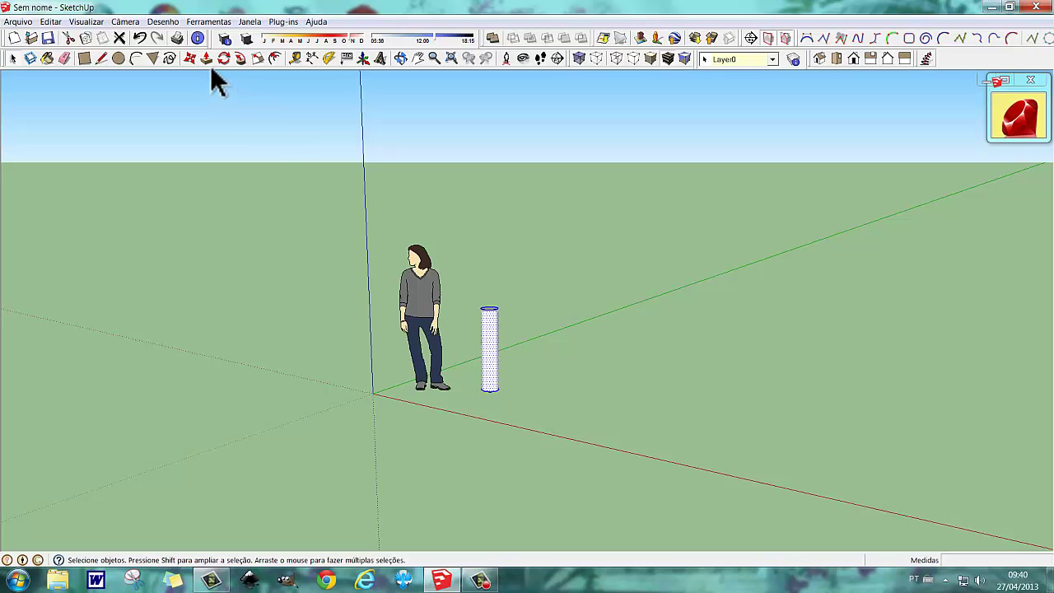
left_click(189, 59)
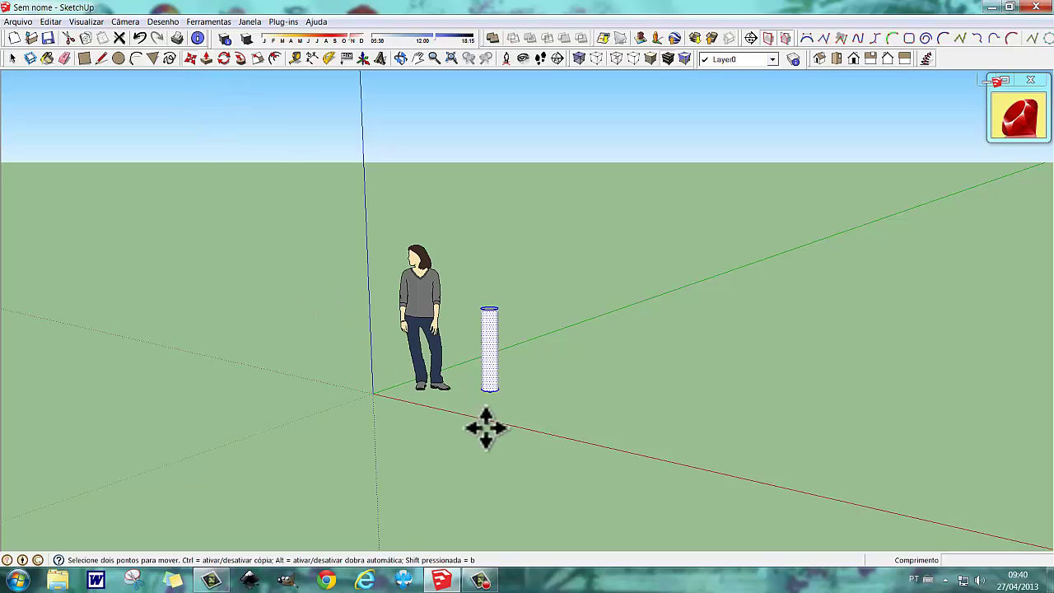
left_click(496, 389)
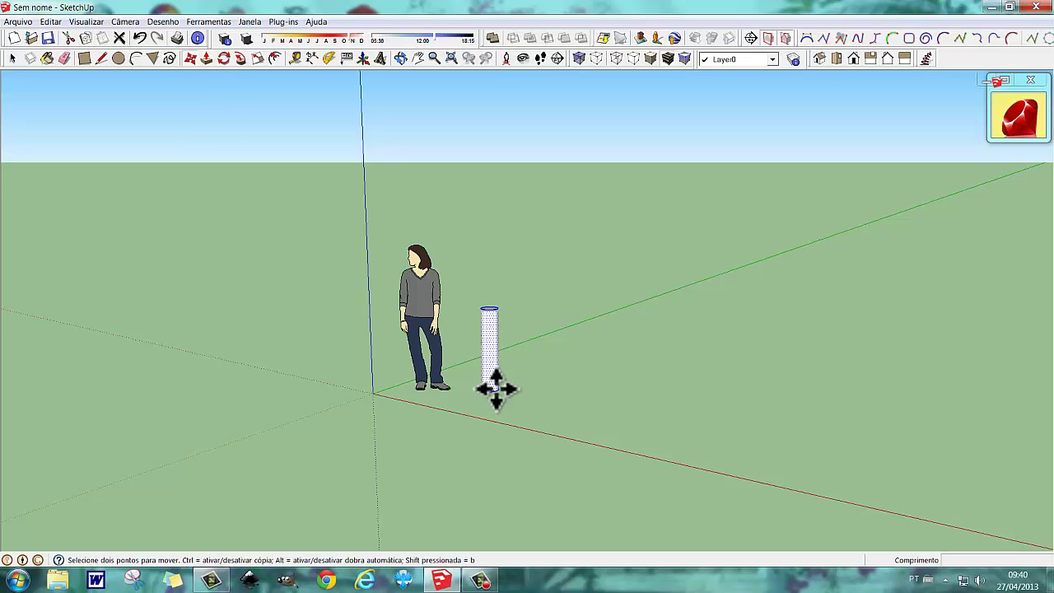
key("ctrl")
left_click(495, 389)
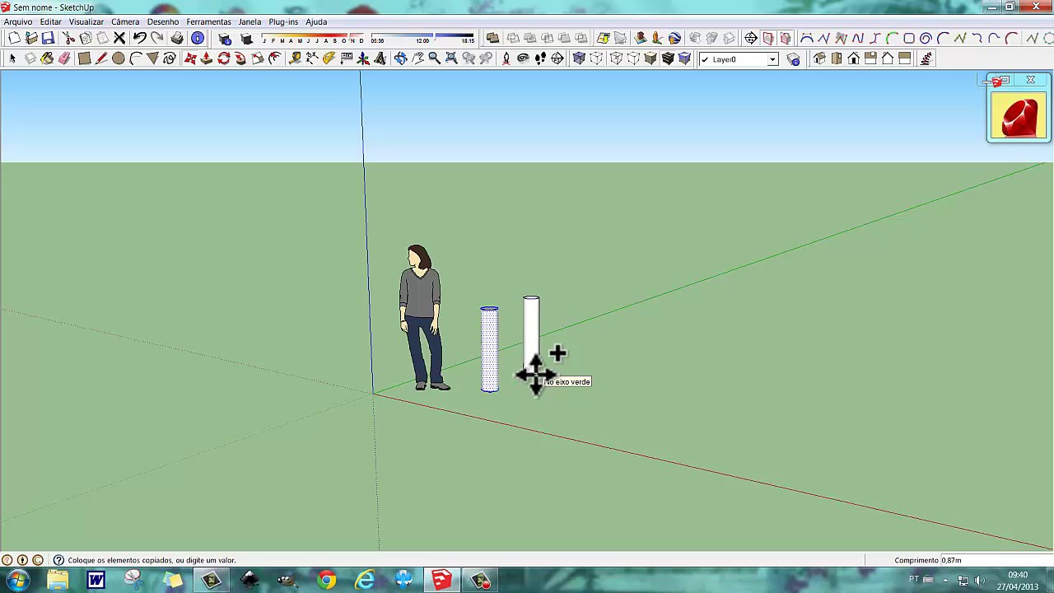
left_click(535, 374)
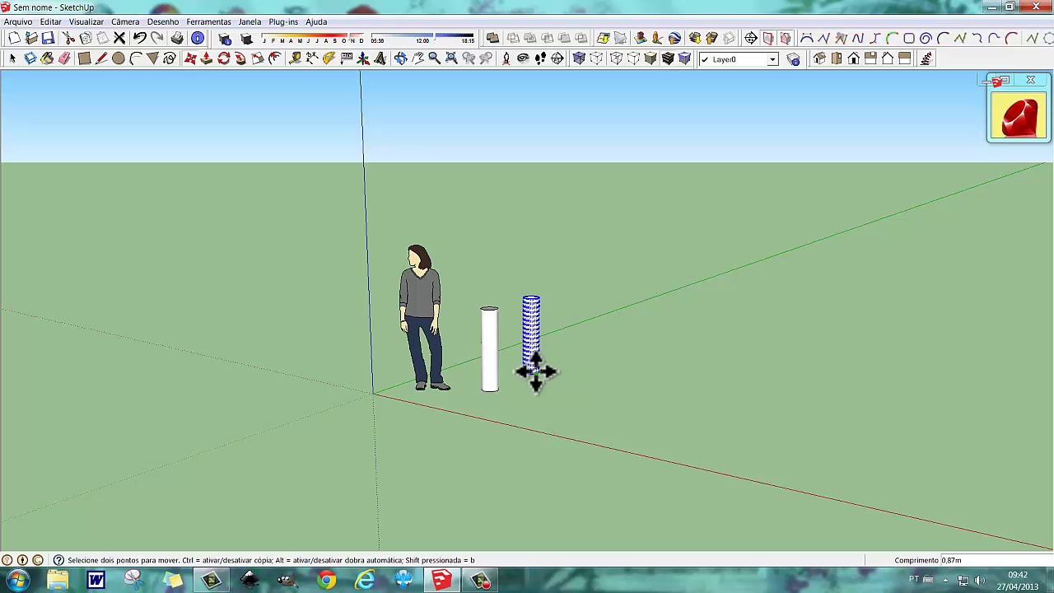
Array nine copies with 9x, then undo them, leaving only the original cylinder.
type("9X")
key("Return")
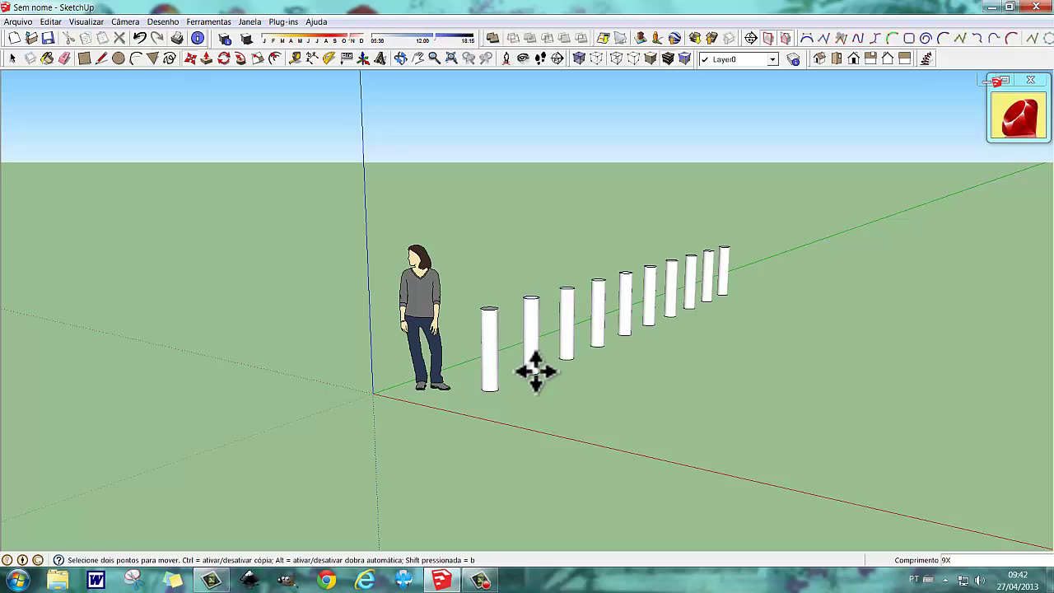
key("space")
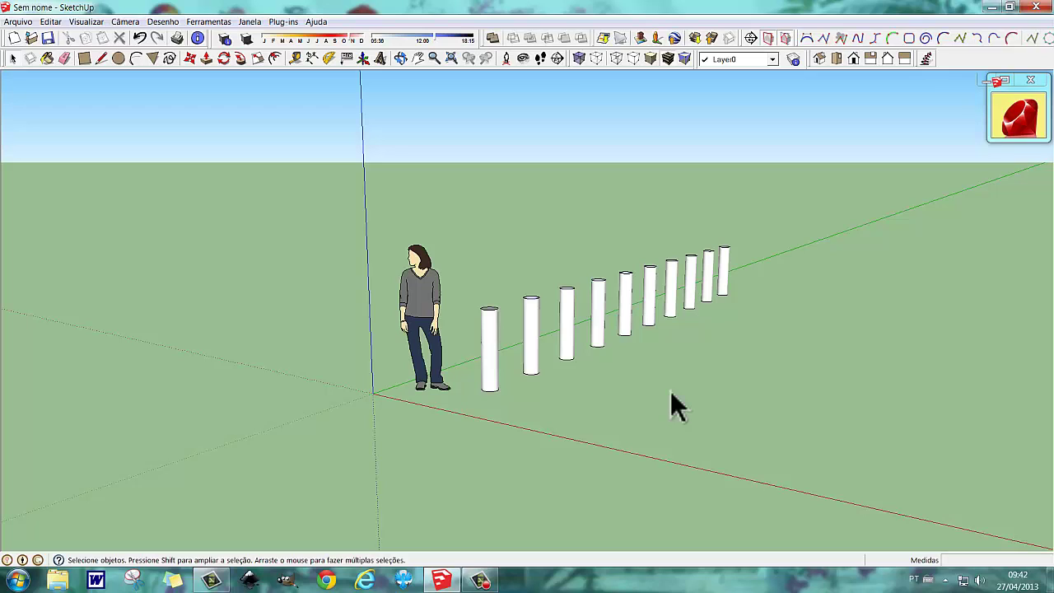
key("ctrl+z")
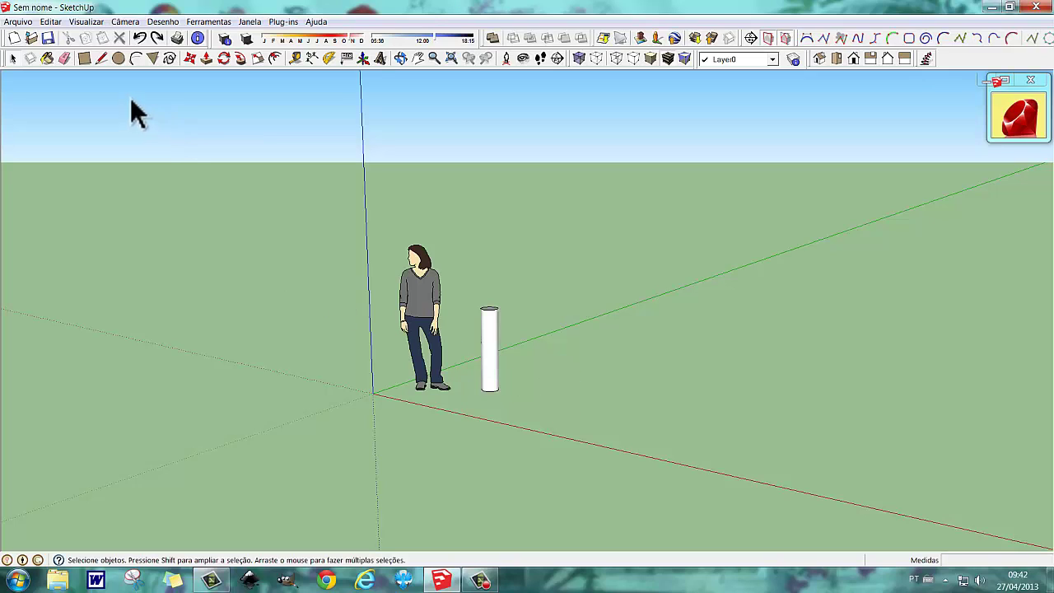
Select the remaining cylinder standing beside the figure.
left_click(489, 375)
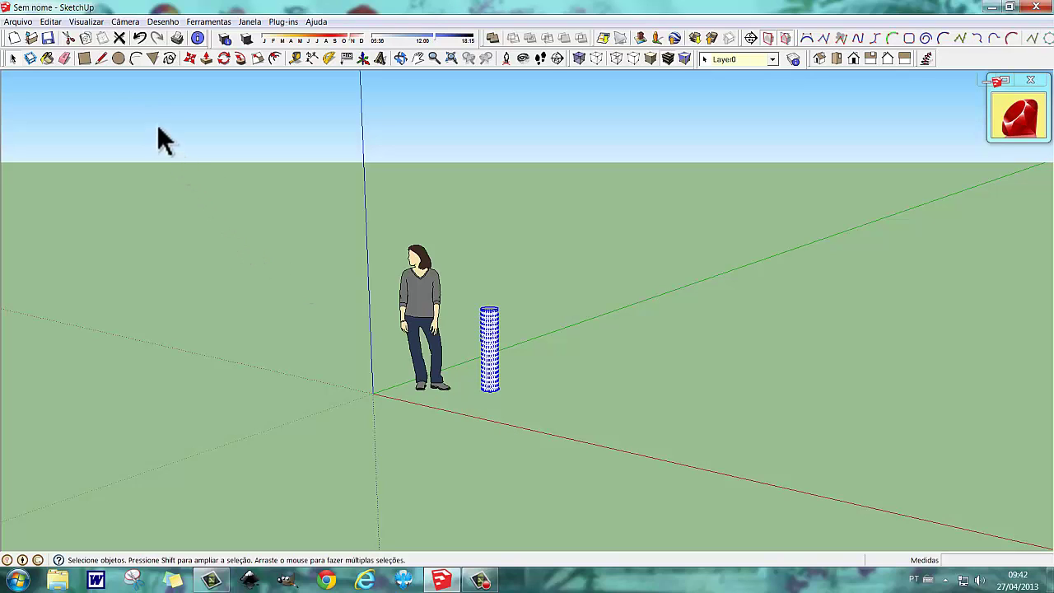
Move the cylinder 0,64m to the right, then undo that move.
left_click(191, 57)
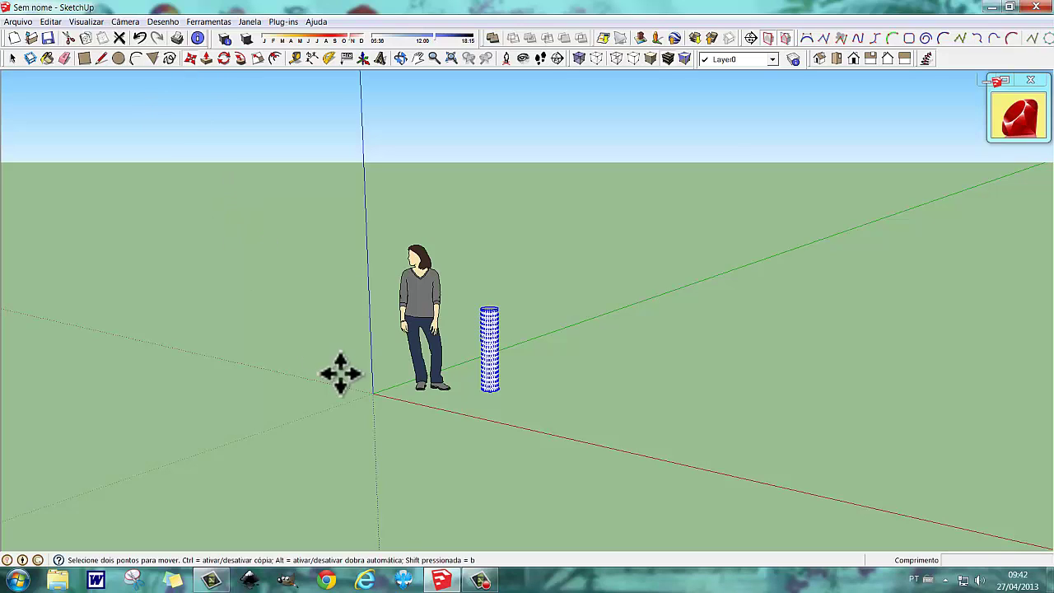
left_click(494, 389)
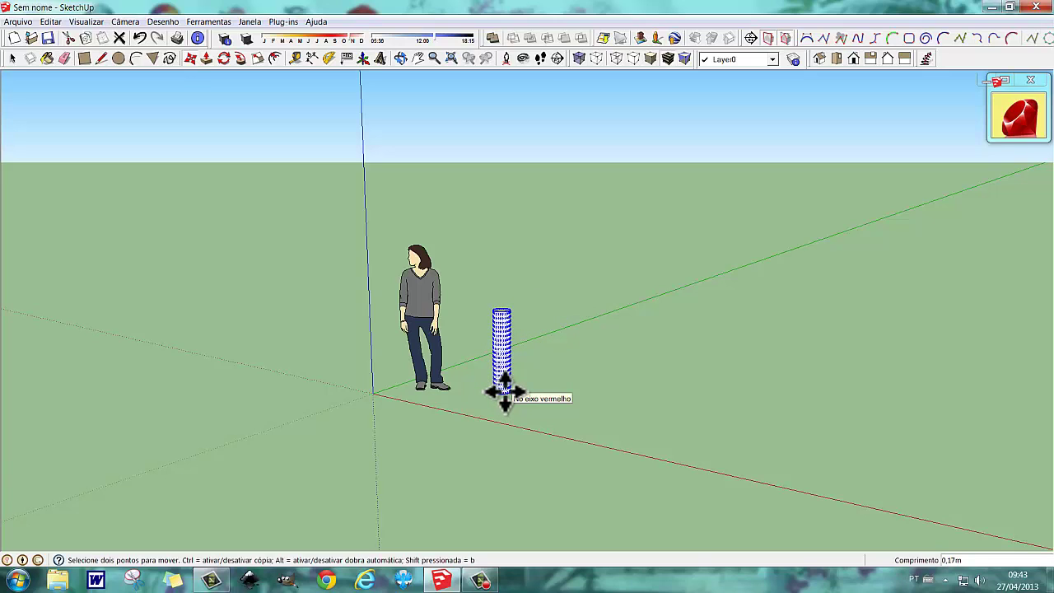
left_click(525, 379)
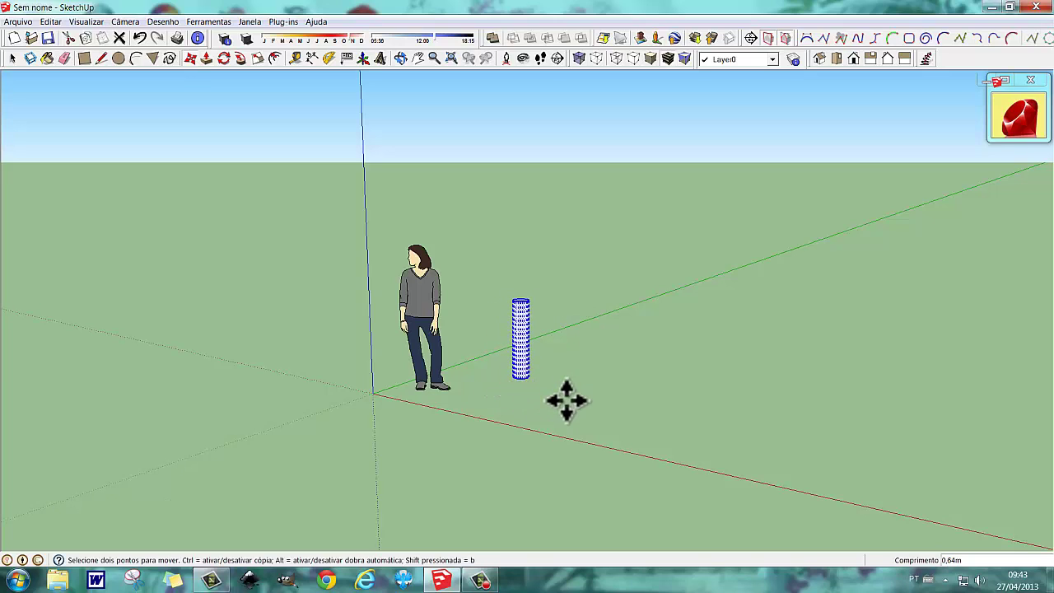
key("ctrl")
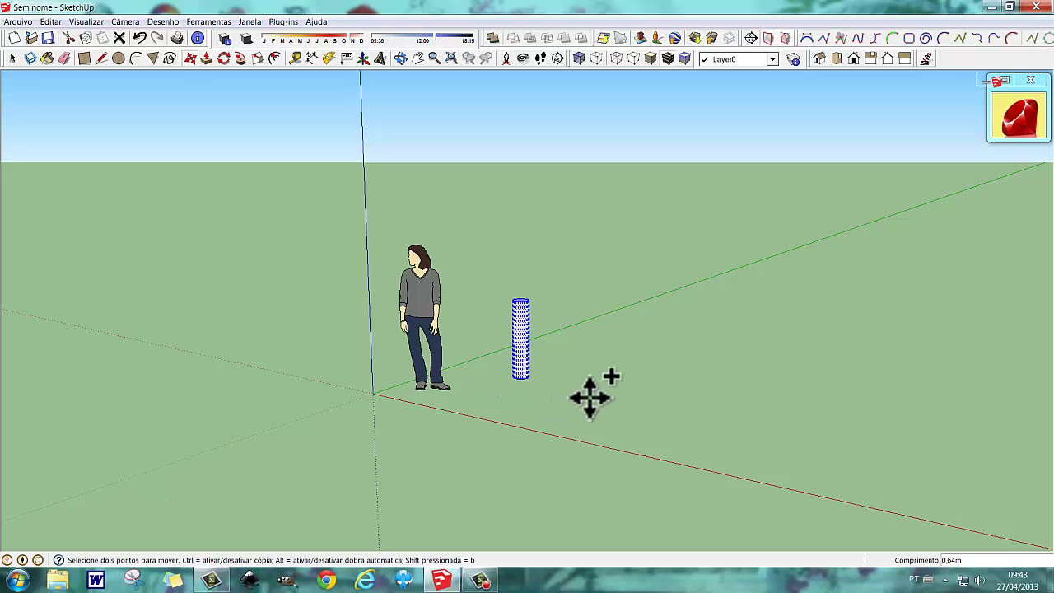
key("ctrl+z")
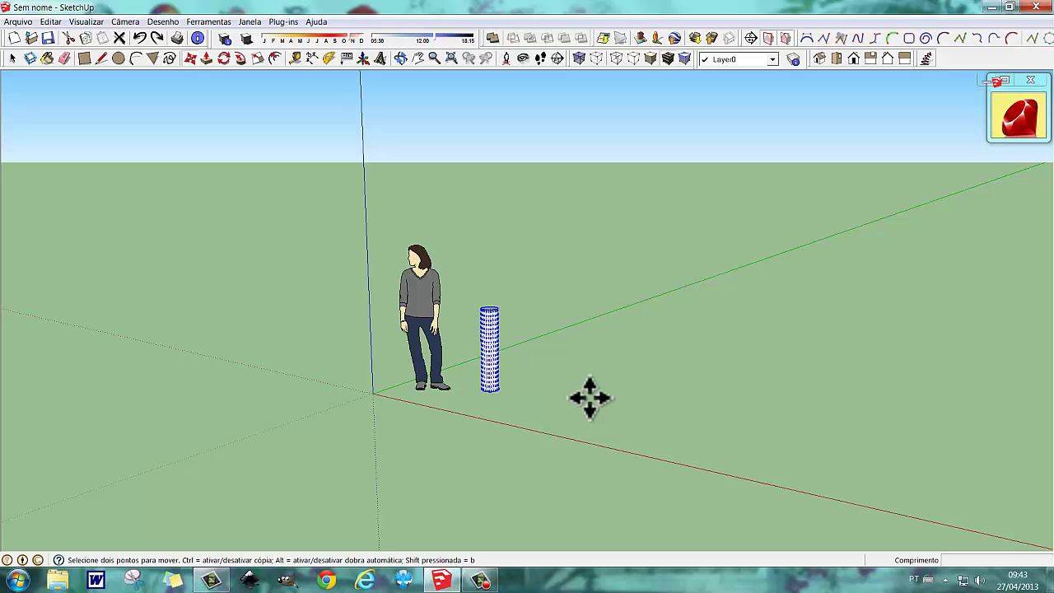
Start a copy of the cylinder from its base.
left_click(494, 385)
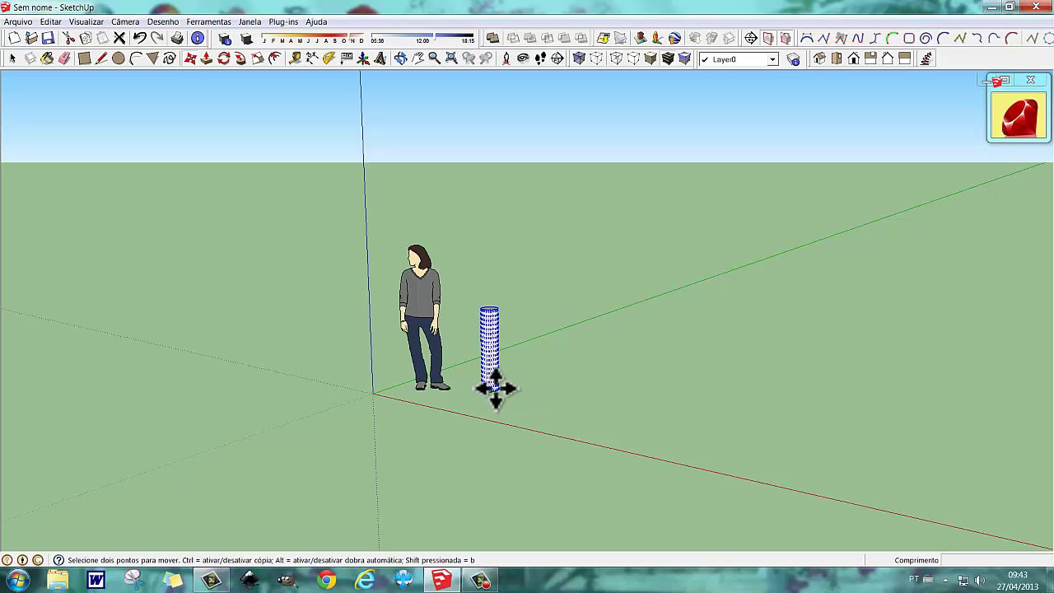
key("ctrl")
left_click(494, 387)
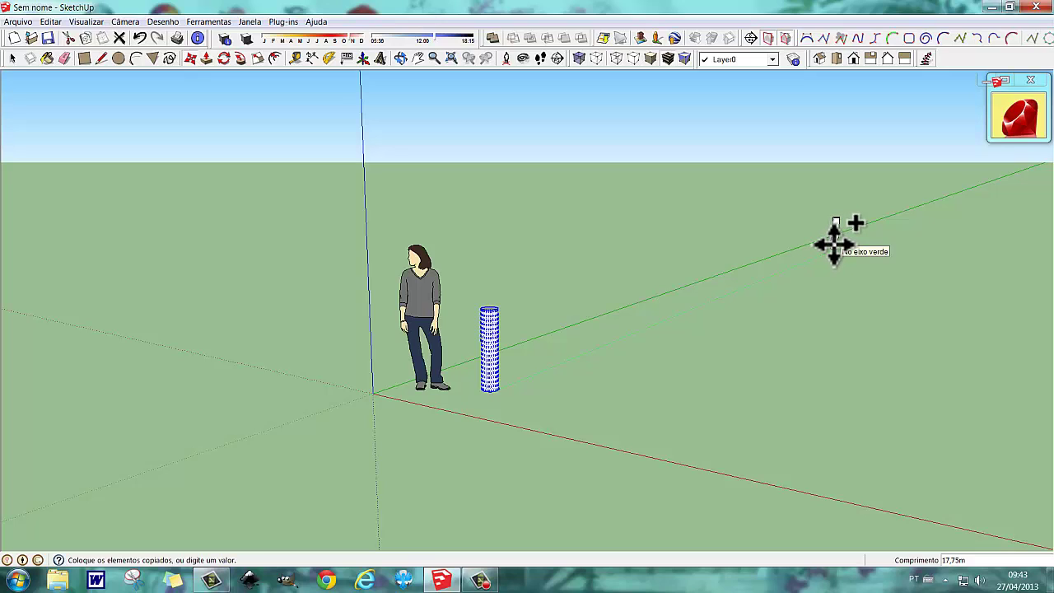
Drop the copy far along the green axis and divide the gap with 9/ into ten posts.
left_click(834, 243)
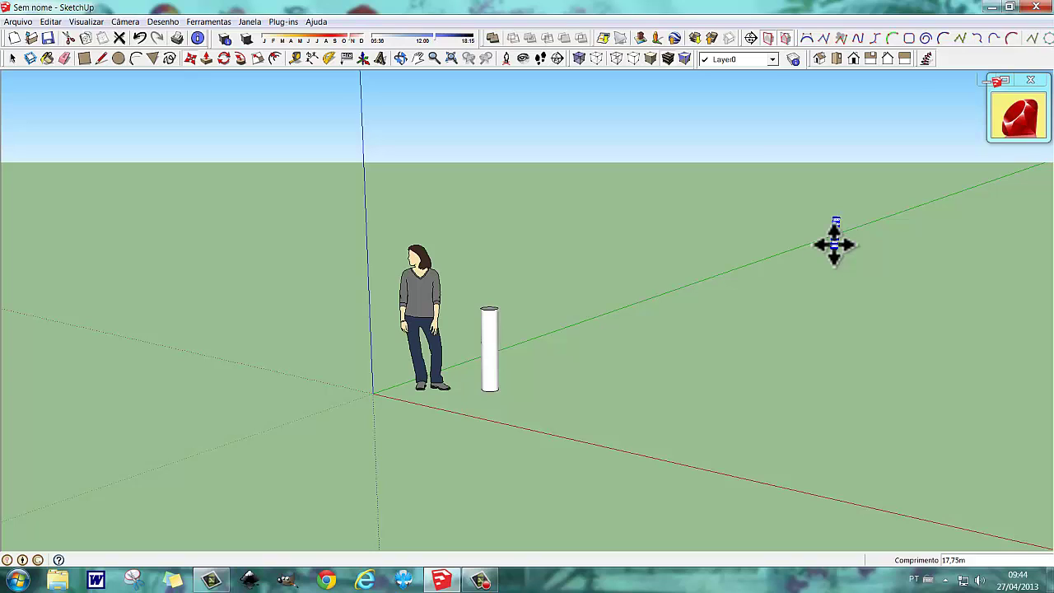
type("9/")
key("Return")
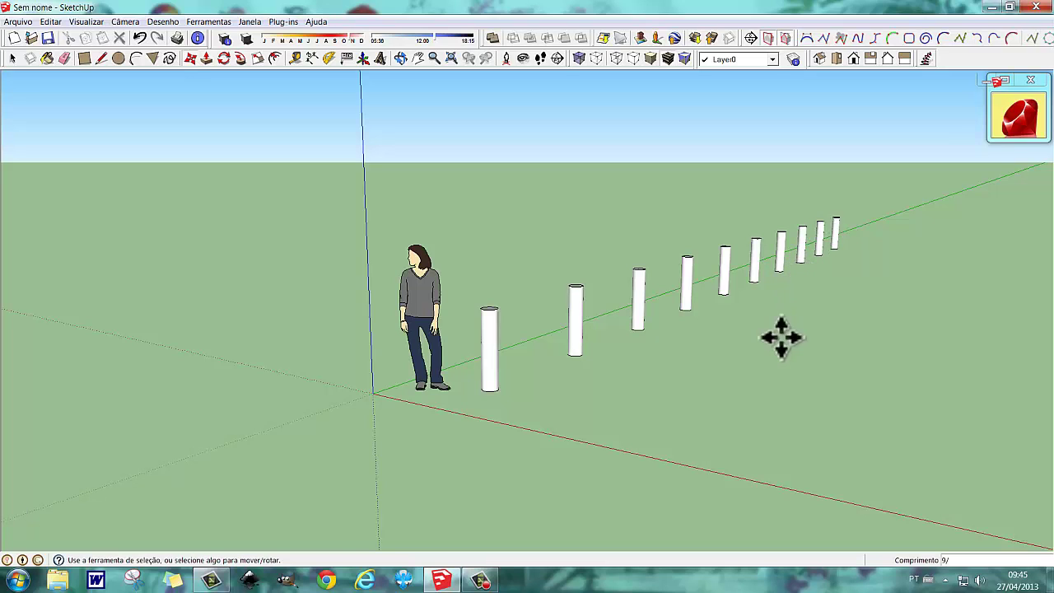
key("space")
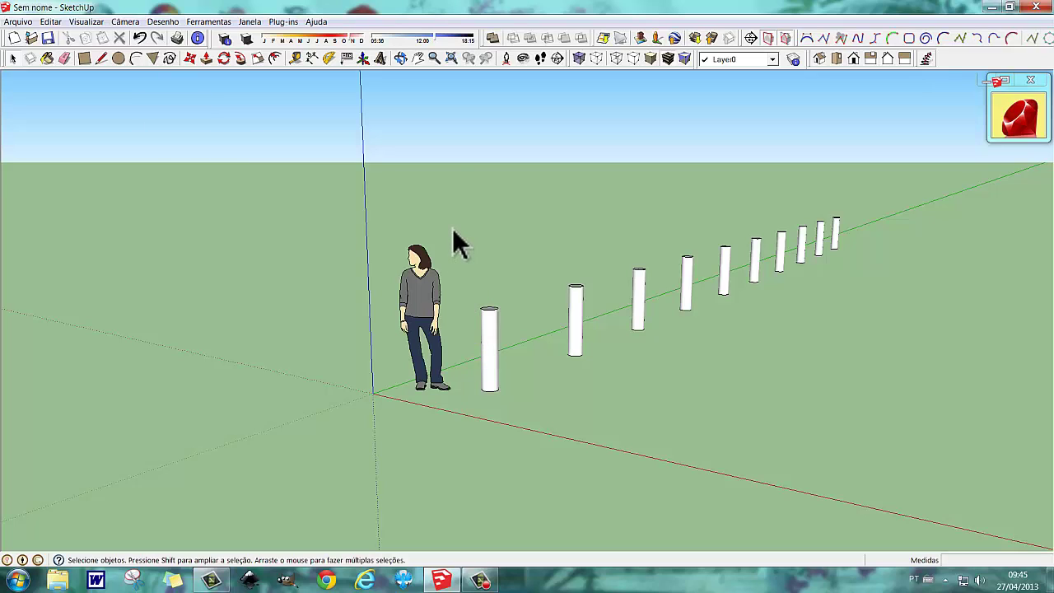
Window-select all ten posts and combine them with Criar grupo (Make Group).
mouse_move(454, 231)
left_mouse_down()
mouse_move(479, 341)
mouse_move(522, 398)
mouse_move(821, 385)
mouse_move(903, 355)
left_mouse_up()
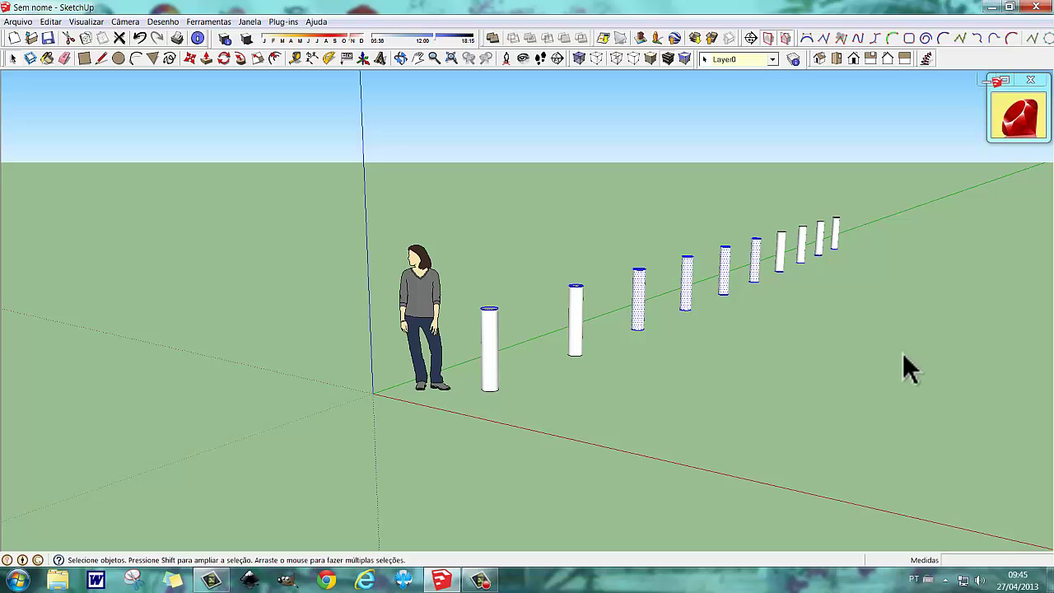
left_click(902, 352)
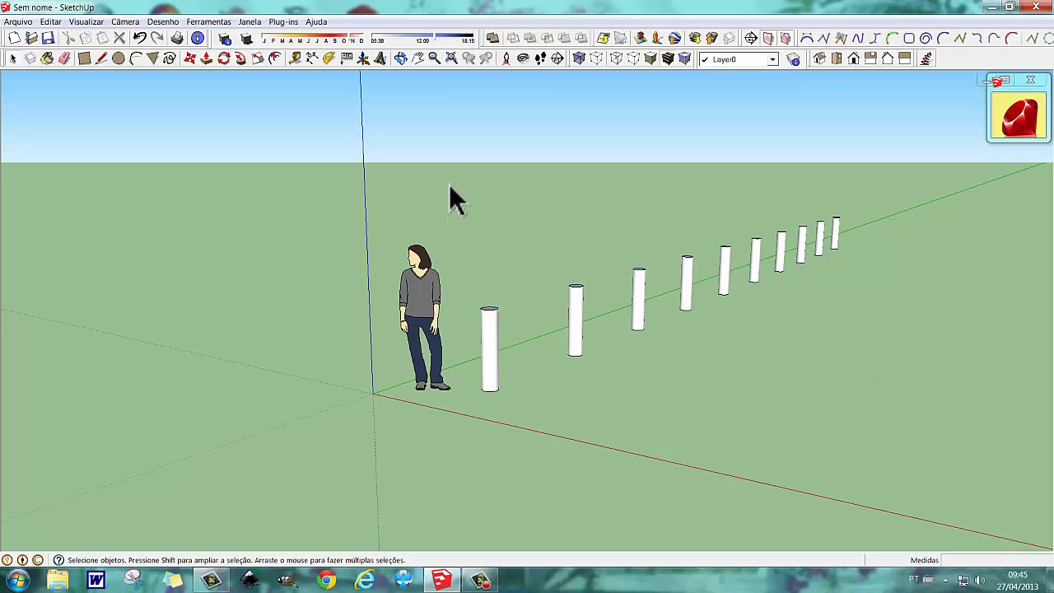
mouse_move(452, 187)
left_mouse_down()
mouse_move(488, 341)
mouse_move(519, 400)
mouse_move(850, 353)
mouse_move(866, 395)
left_mouse_up()
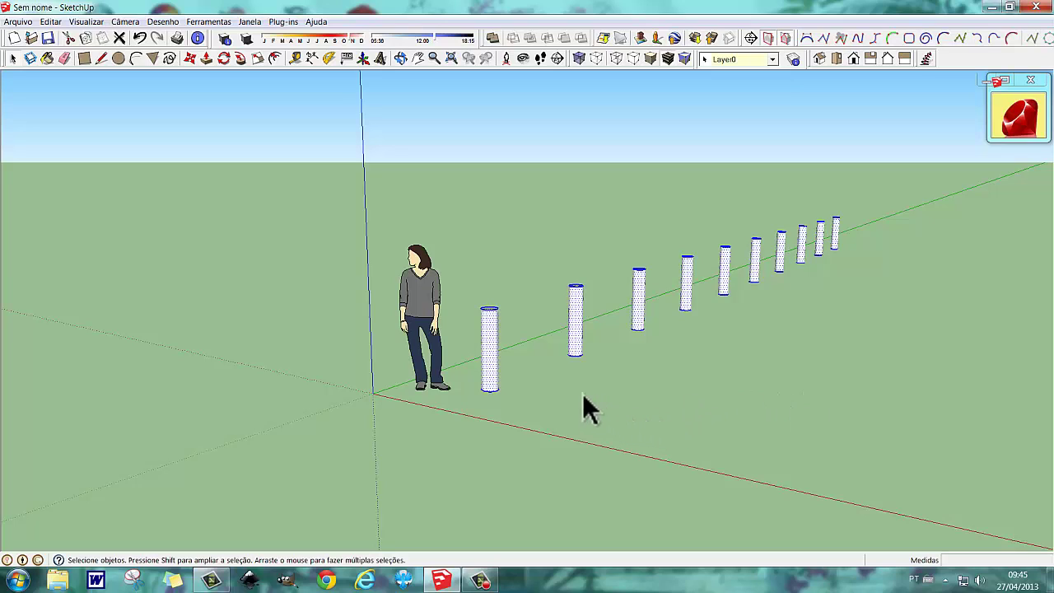
right_click(491, 375)
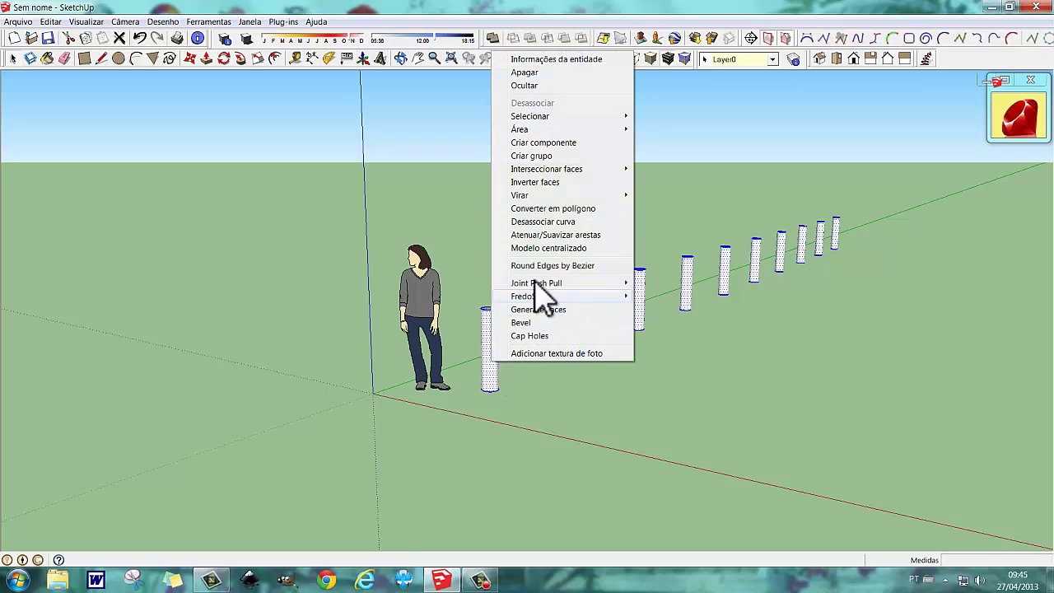
left_click(533, 156)
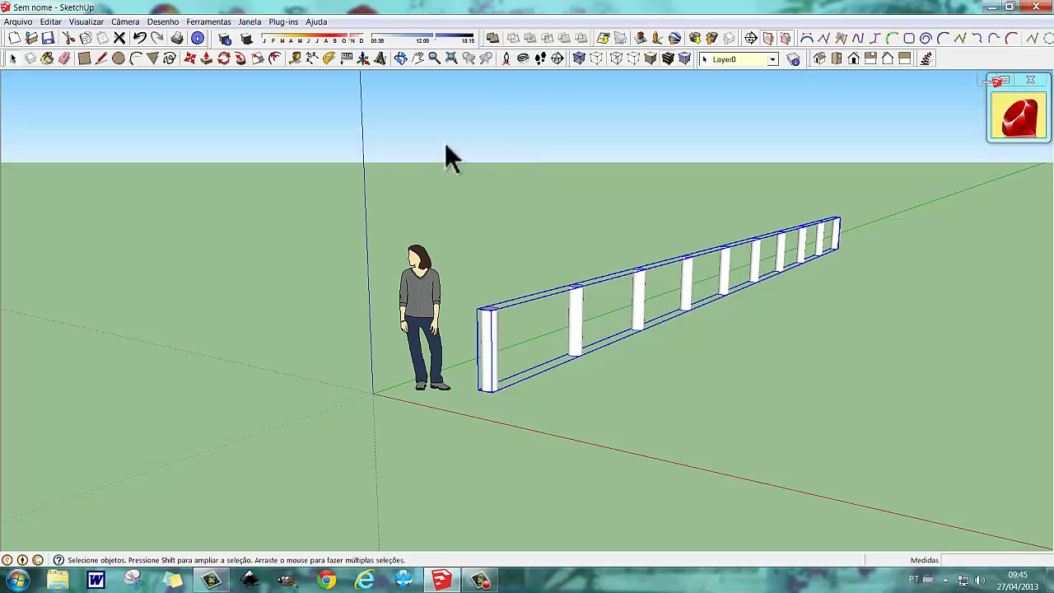
Copy the row group 0,88m along the red axis and array it 4x into five rows.
left_click(190, 58)
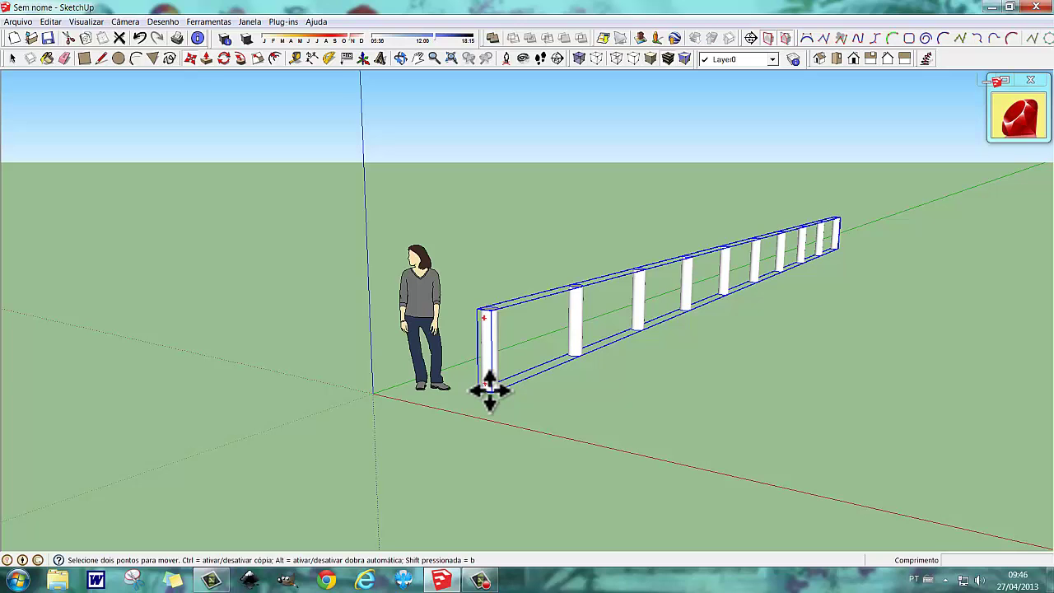
left_click(489, 387)
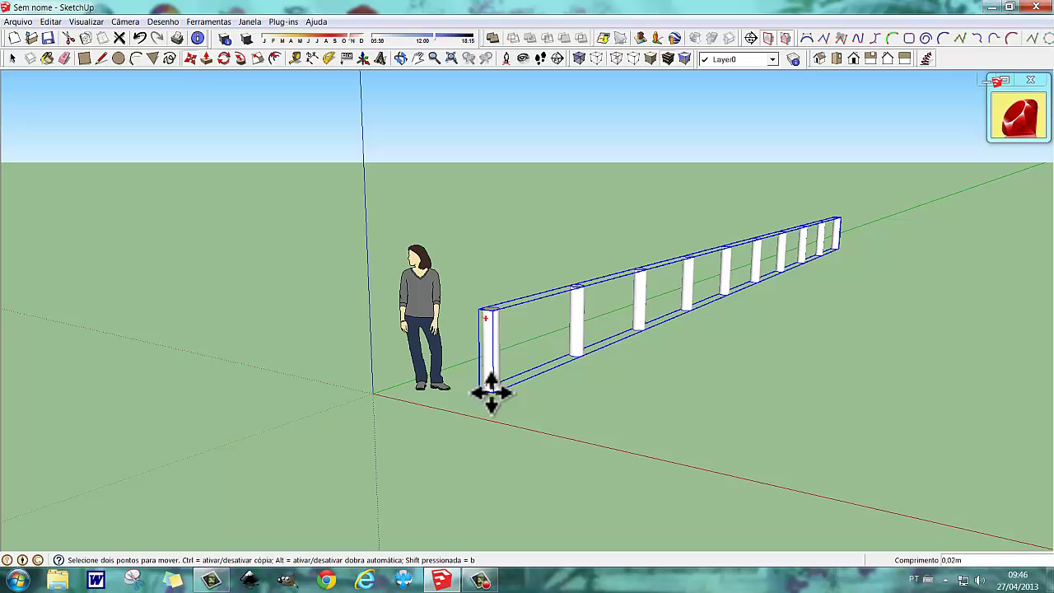
key("ctrl")
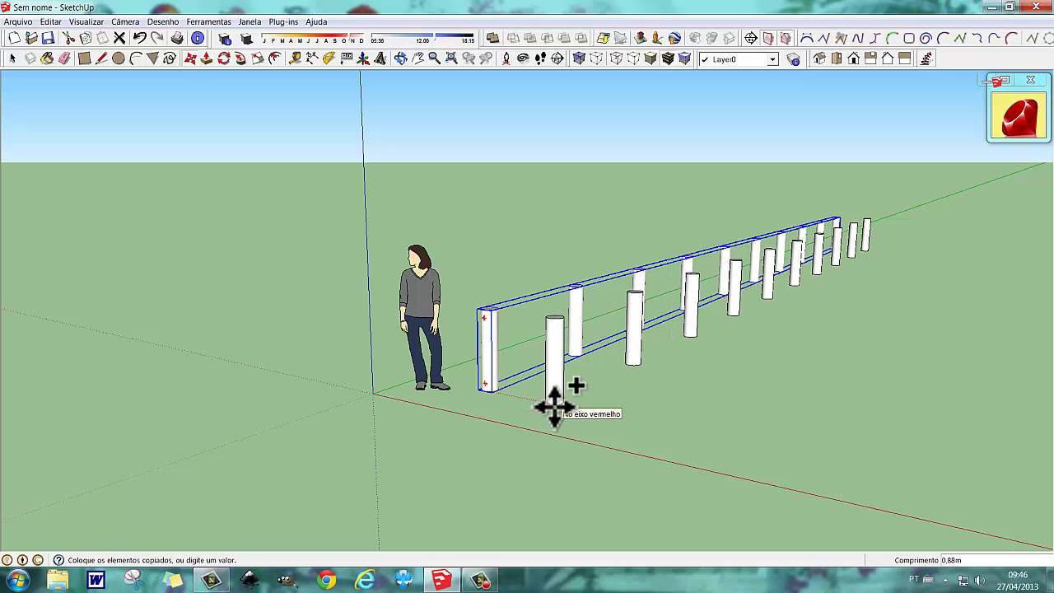
left_click(554, 403)
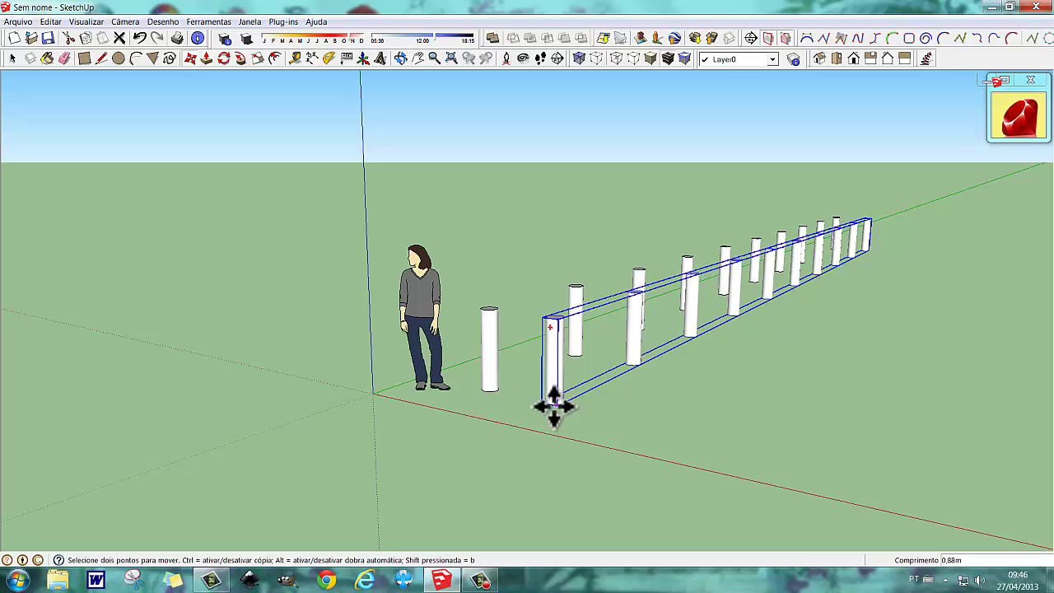
type("4X")
key("Return")
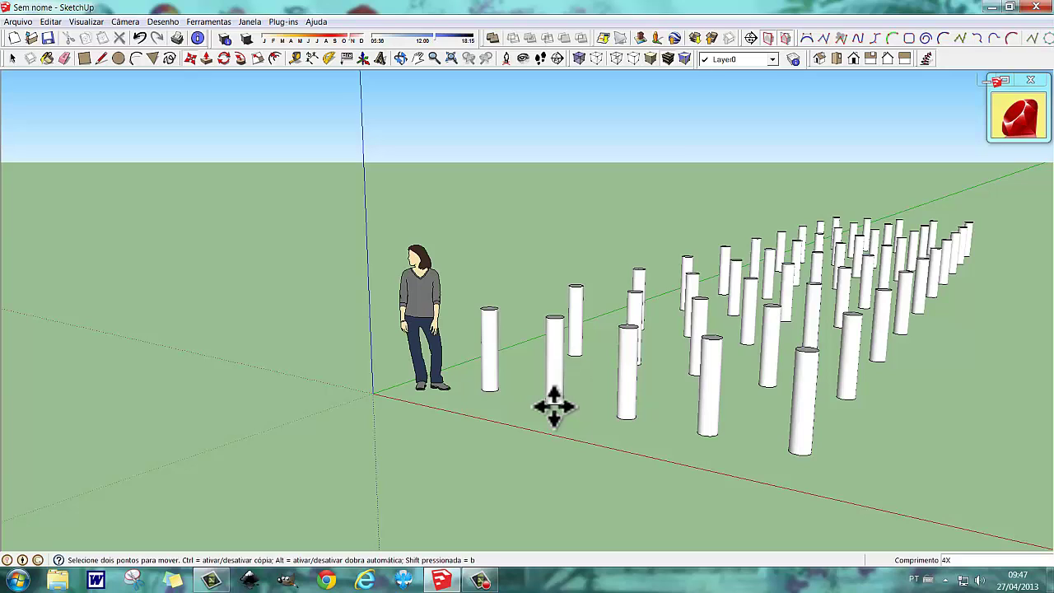
key("Return")
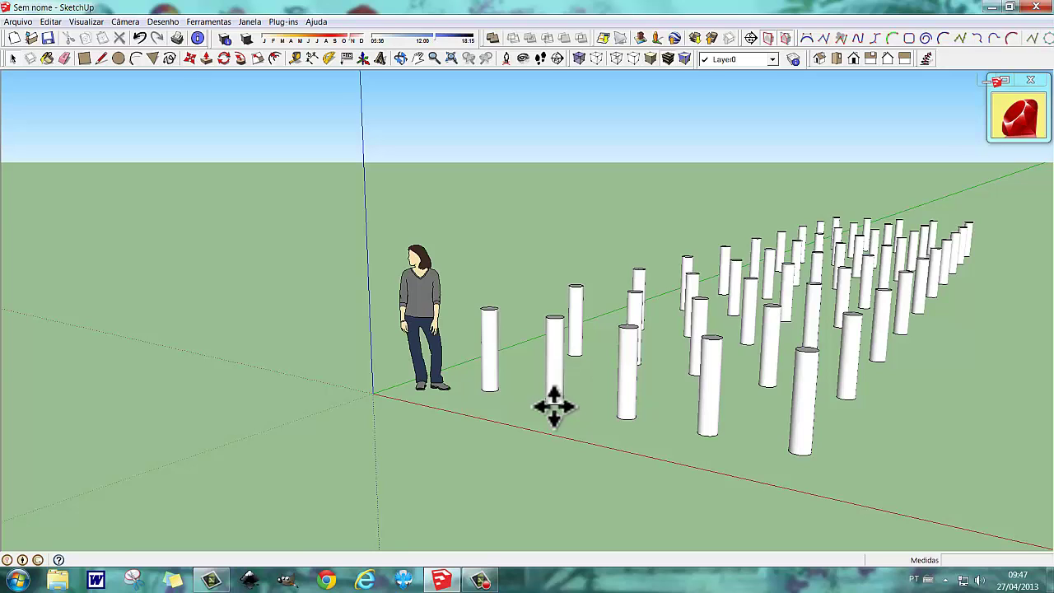
key("space")
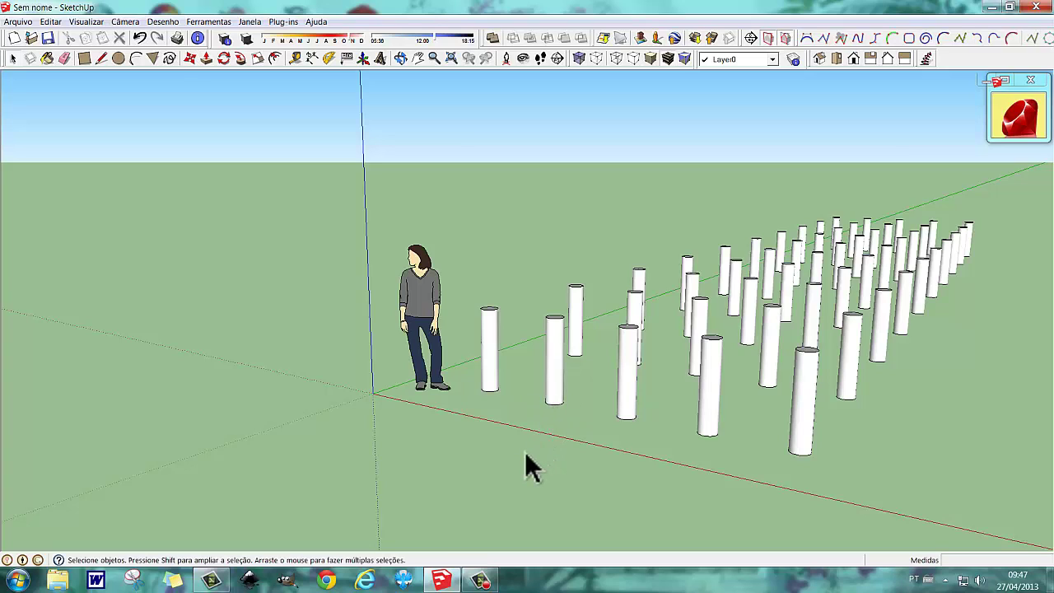